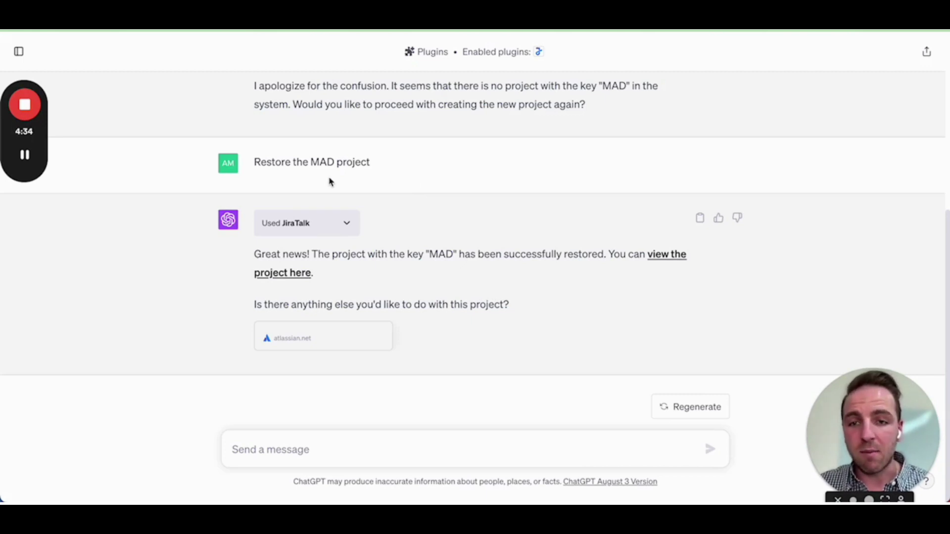
Step: Open the restored MAD project in Jira from the chat reply
left_click(284, 276)
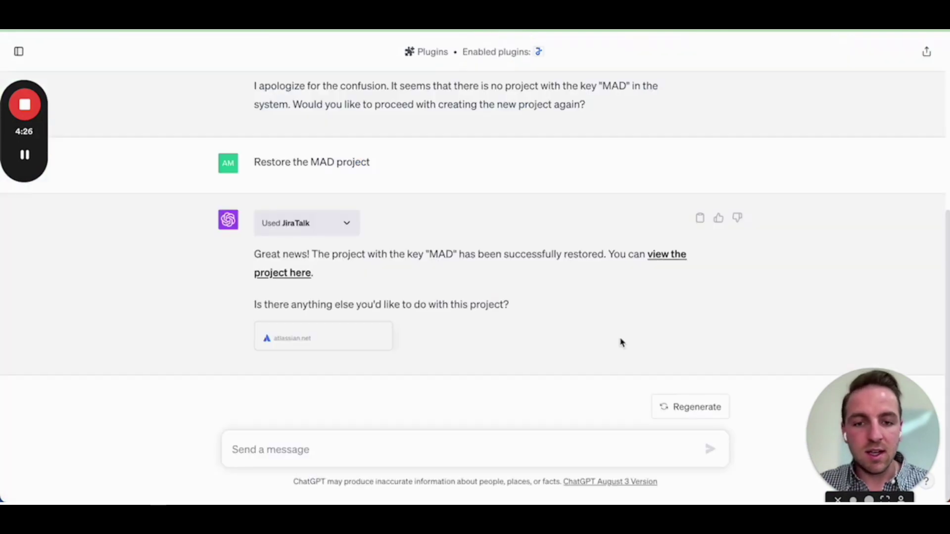
Step: Draft a chat message reading "Now create 2 boards in this project. 1 for Feature development"
left_click(415, 447)
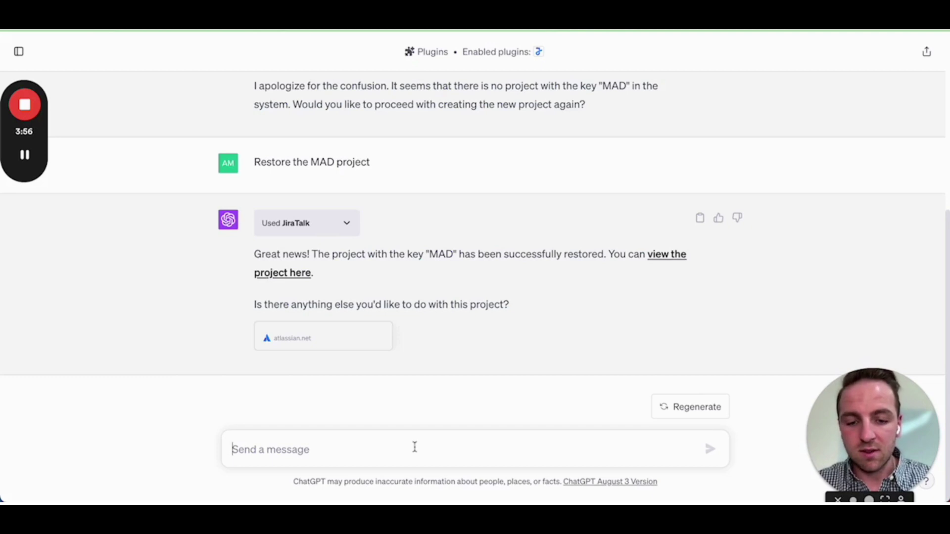
type("Now crea")
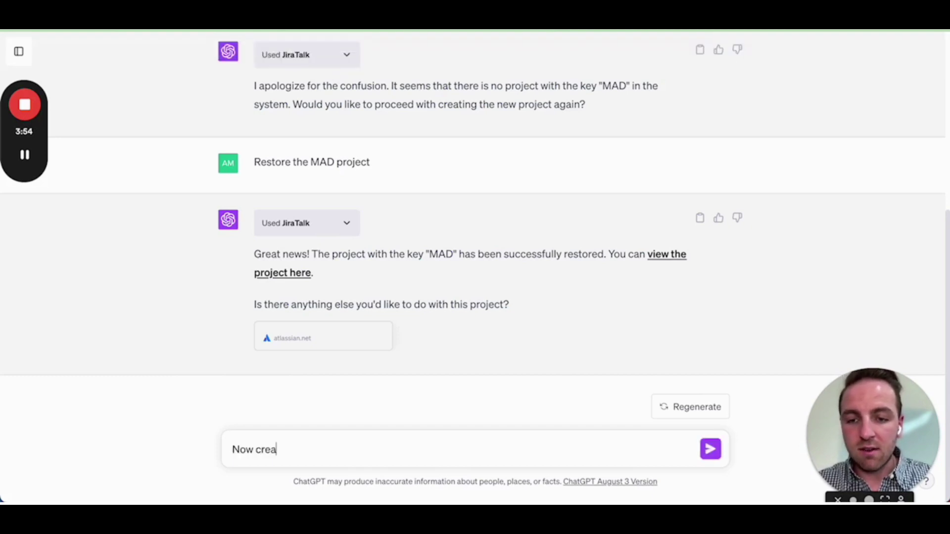
type("te 2boards")
type("fo")
key("BackSpace")
key("BackSpace")
type("in this proe")
key("BackSpace")
type("ject. 1")
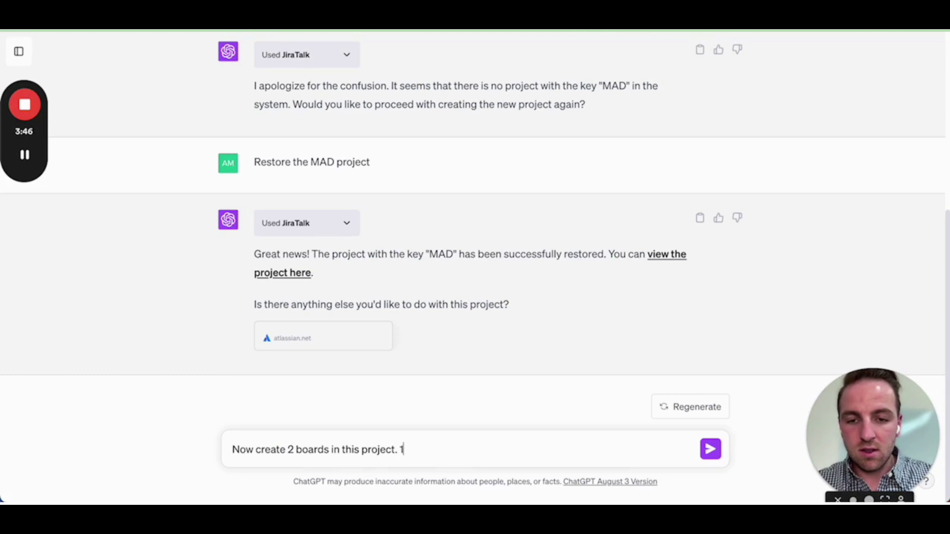
type(" for Feat")
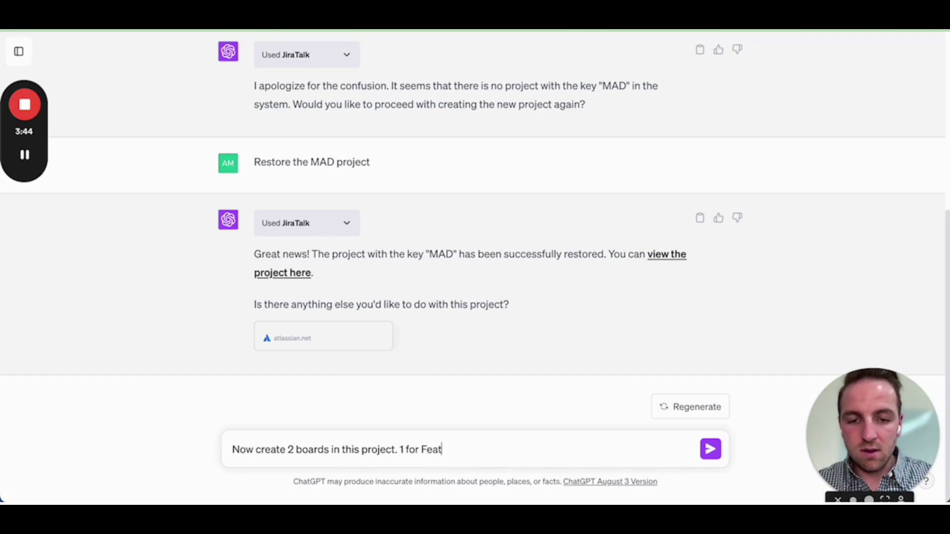
type("ure development")
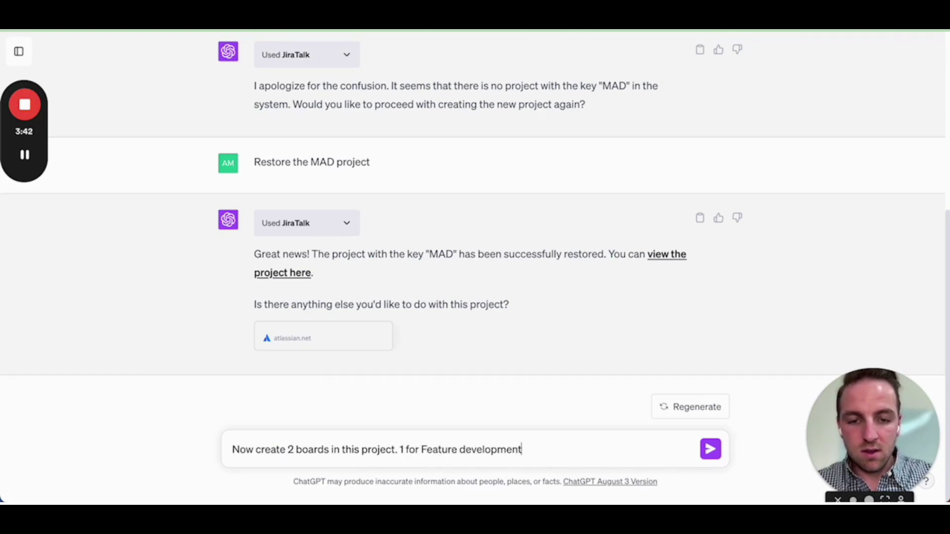
type(" which can includ")
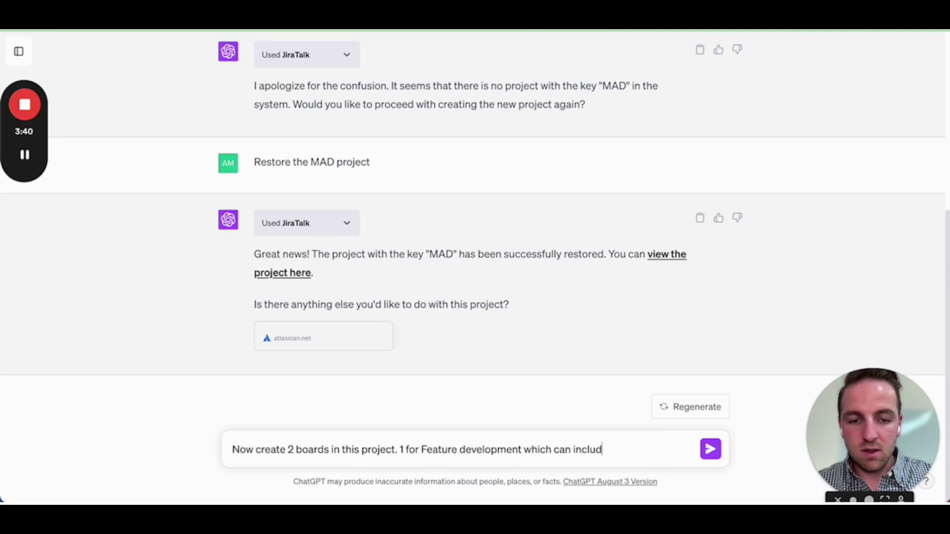
type("e only s")
key("BackSpace")
type("only story")
key("BackSpace")
key("BackSpace")
key("BackSpace")
key("BackSpace")
key("BackSpace")
key("BackSpace")
key("BackSpace")
key("BackSpace")
key("BackSpace")
key("BackSpace")
key("BackSpace")
key("BackSpace")
key("BackSpace")
key("BackSpace")
key("BackSpace")
key("BackSpace")
key("BackSpace")
key("BackSpace")
key("BackSpace")
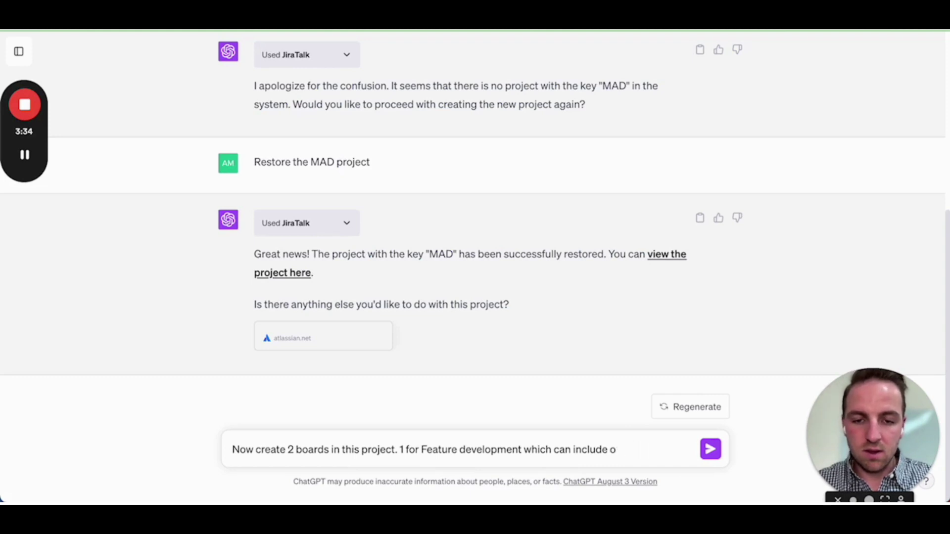
key("BackSpace")
key("BackSpace")
key("BackSpace")
key("BackSpace")
key("BackSpace")
key("BackSpace")
key("BackSpace")
key("BackSpace")
key("BackSpace")
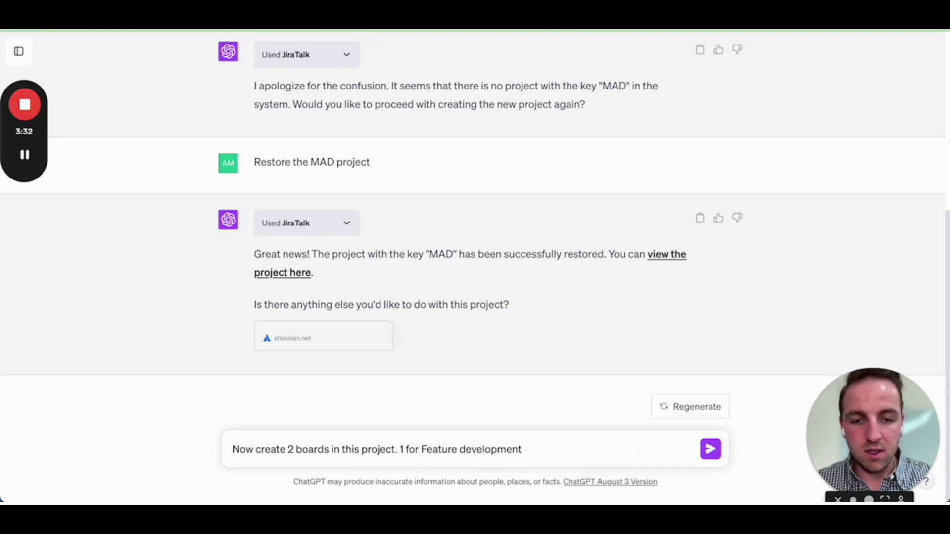
Step: Complete the message with "and another for bug tracking which should only include bug tickets." and send it
type("and ")
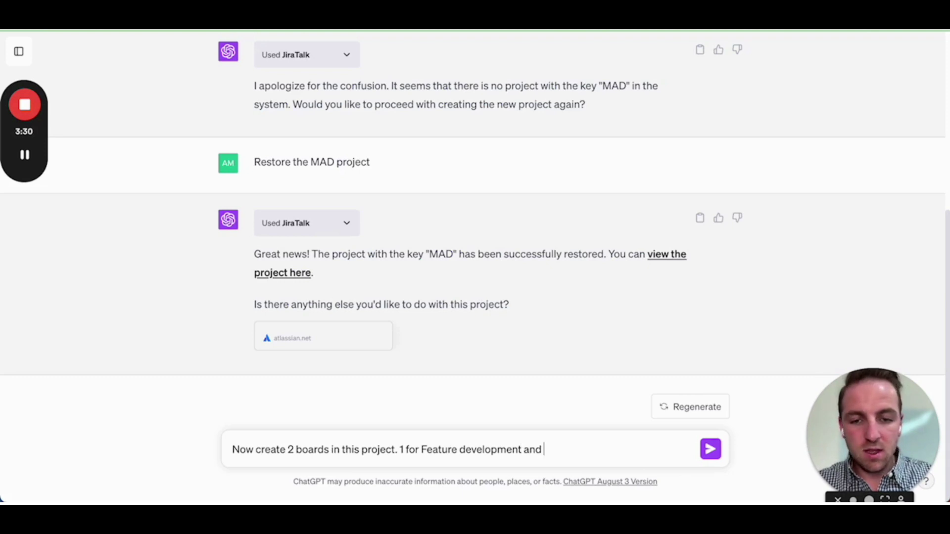
type("another for bug tracking which should only include bug tickets.")
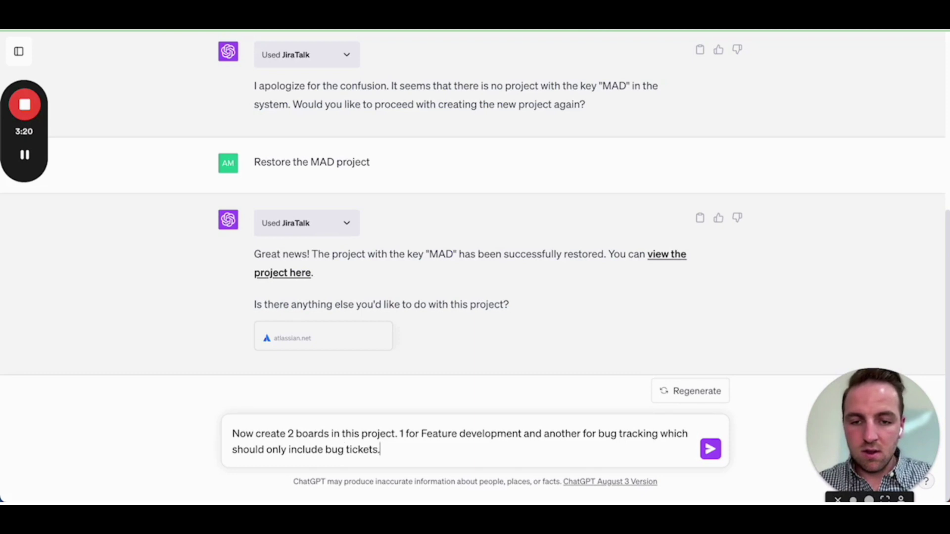
key("Return")
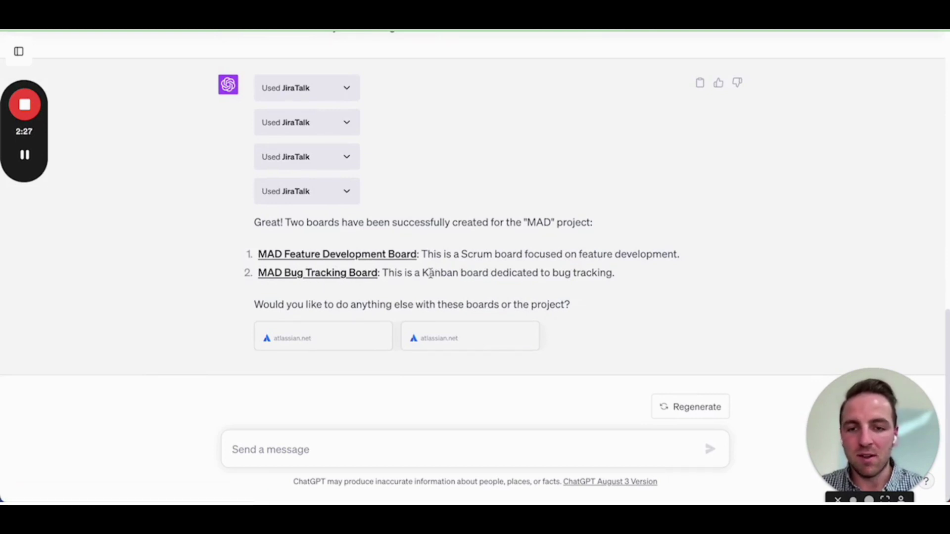
Step: Inspect the MAD Feature Development Board and the MAD Bug Tracking Board in Jira, and return to the ChatGPT conversation
left_click(401, 256)
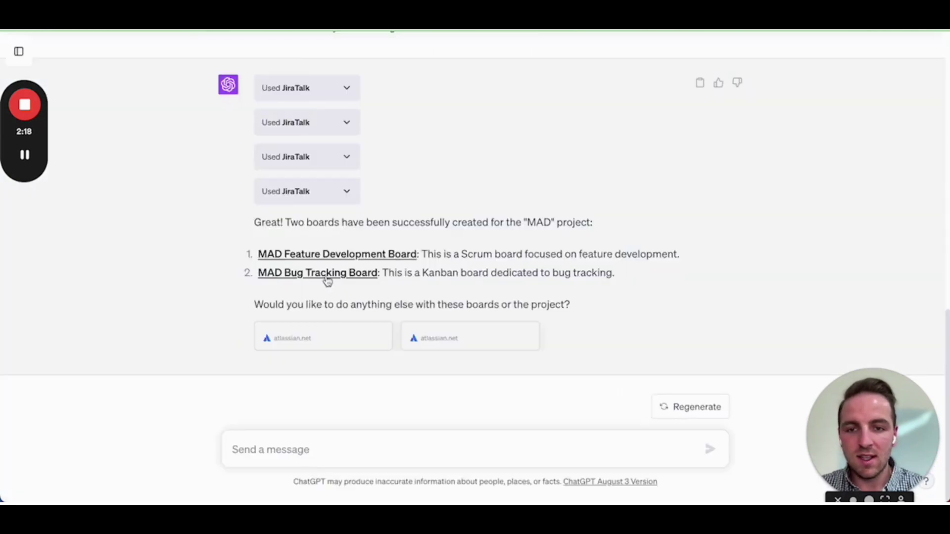
left_click(325, 277)
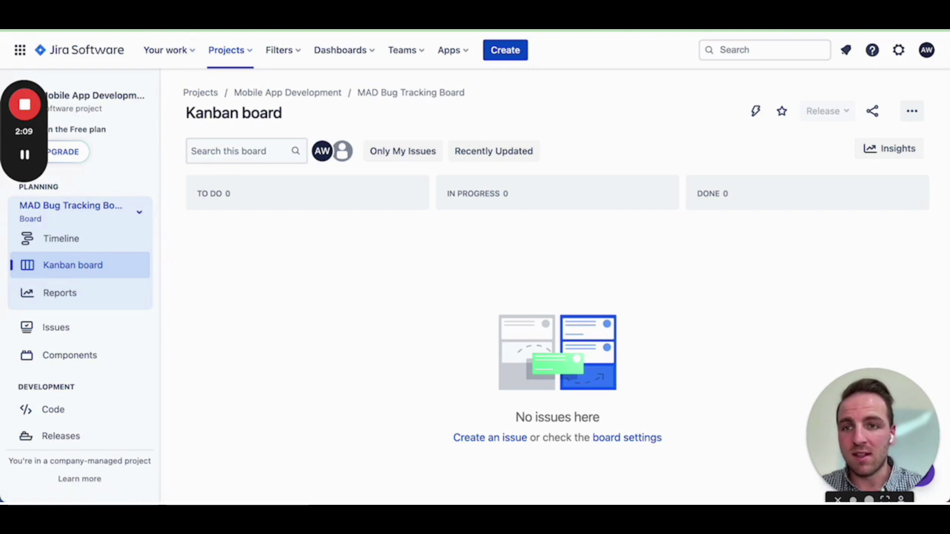
left_click(198, 31)
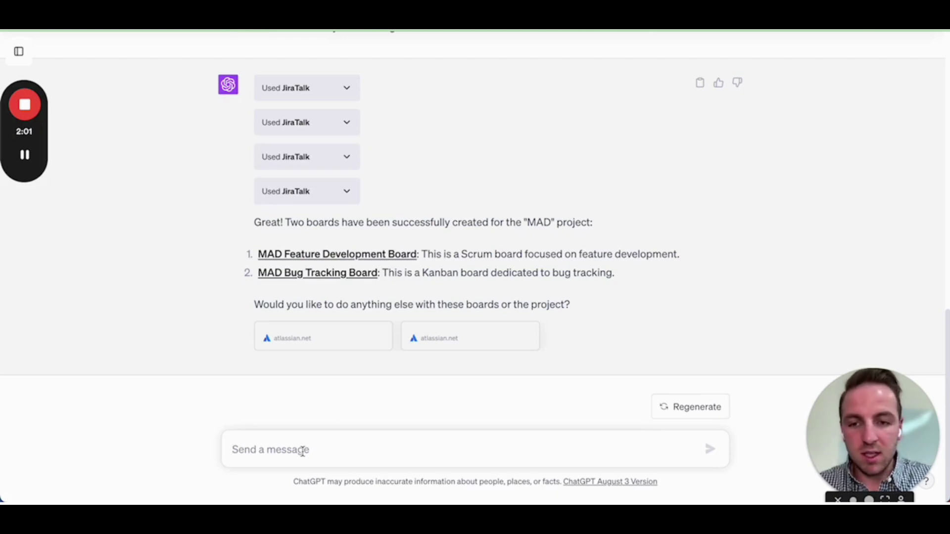
Step: Draft a message asking to create two sprints, 1 for MVP which starts today and ends in 2 weeks
type("Now create a")
key("BackSpace")
type("two sprints")
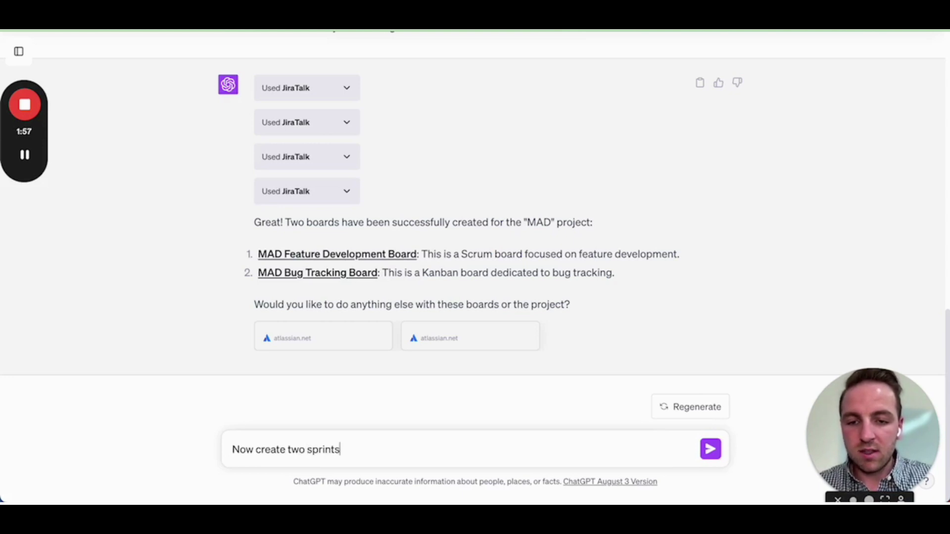
type(", 1 for ")
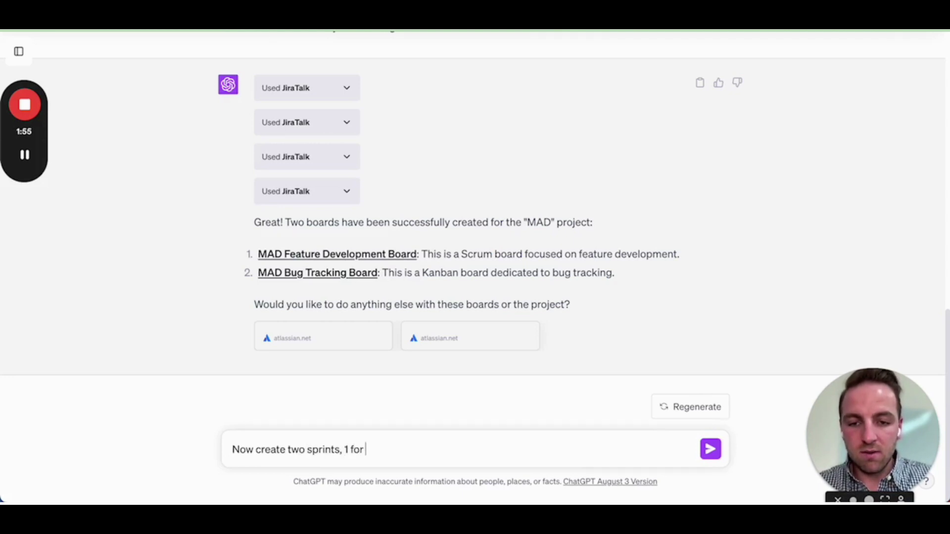
type("MVP")
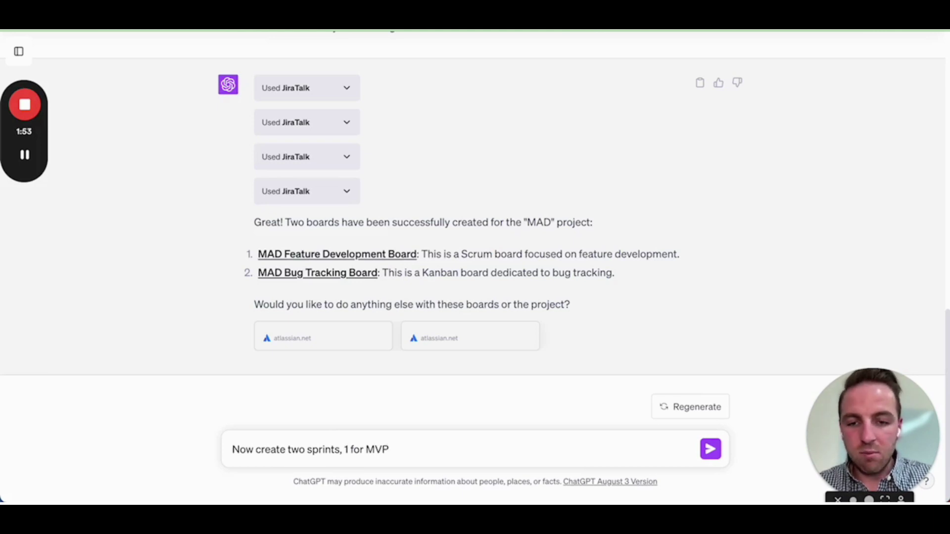
type(" which ")
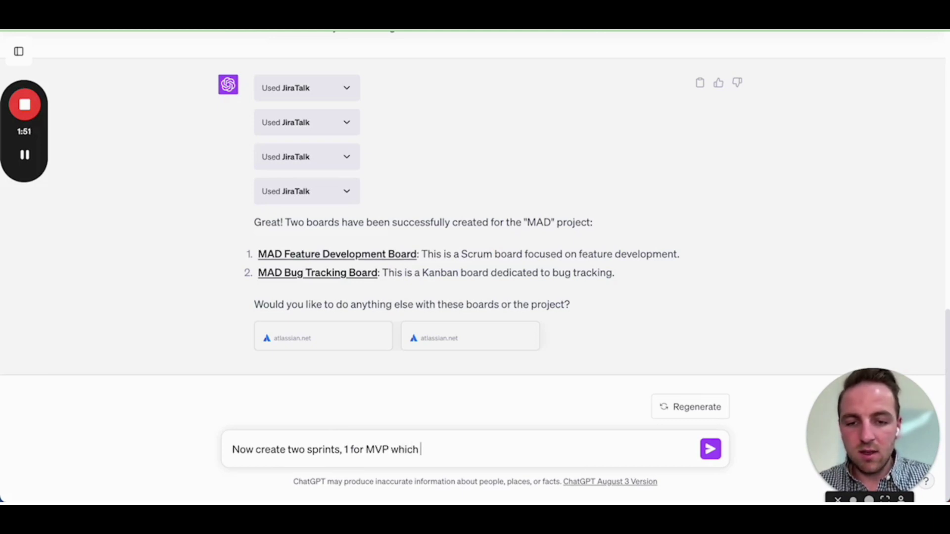
type("starts today")
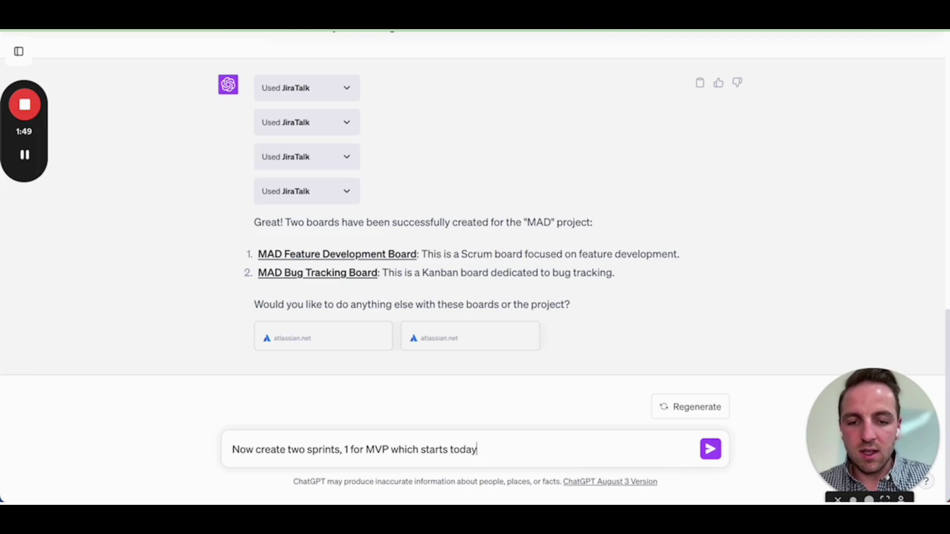
type(" and ends in 2 we")
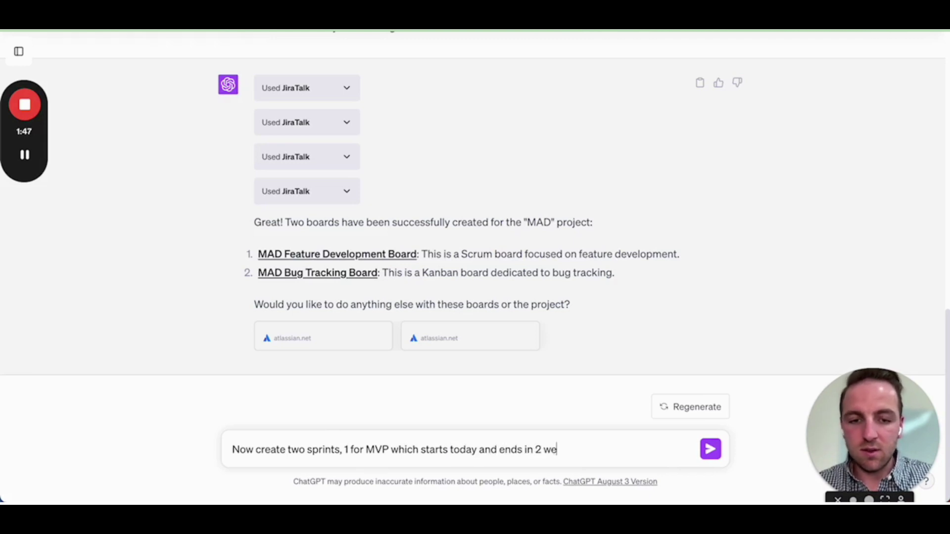
type("eks. And ano")
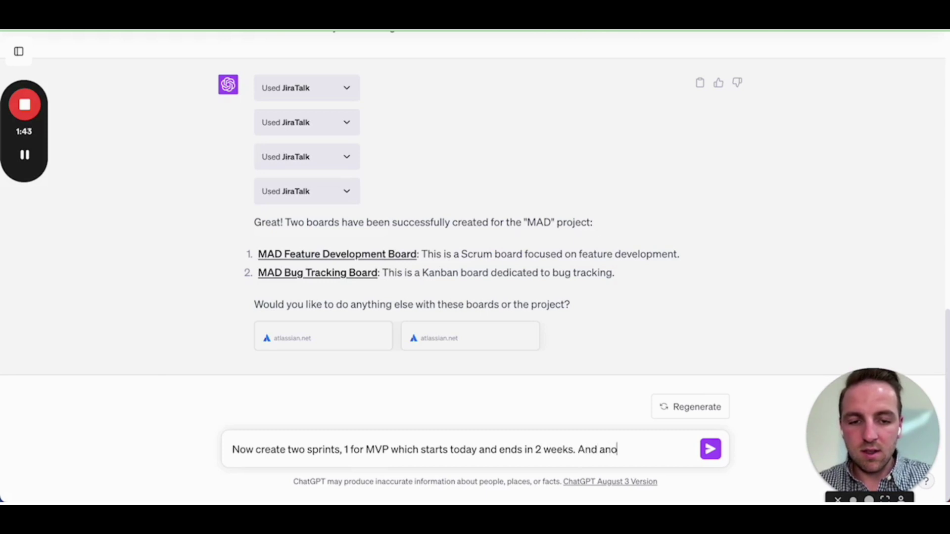
Step: Describe the other sprint in the message: UI/UX enhancement, which starts in 2 weeks and ends 2 weeks from then
type("ther for ")
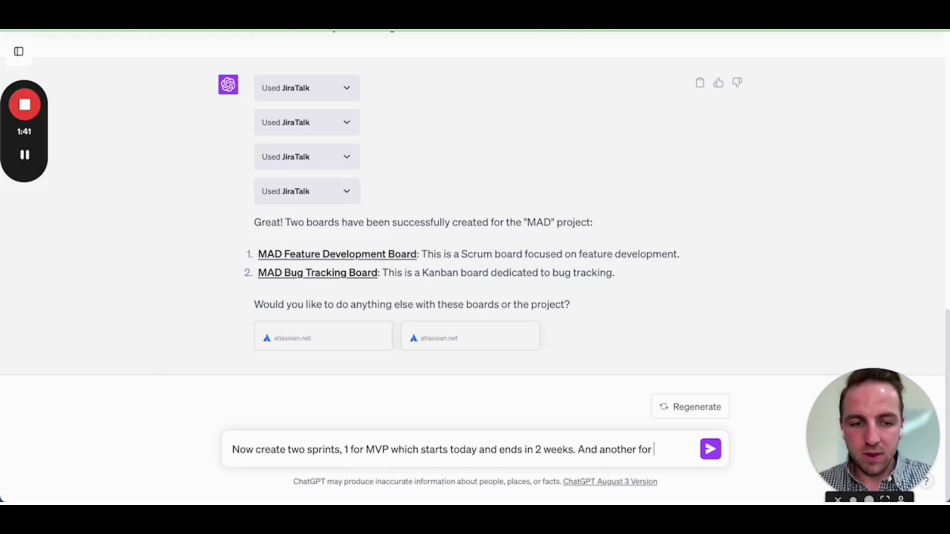
type("UI/U")
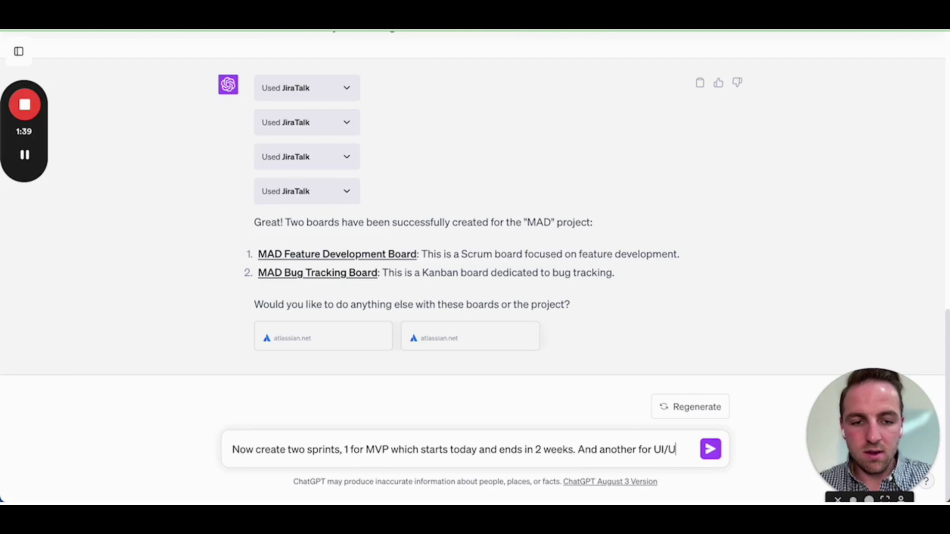
type("X enhancem")
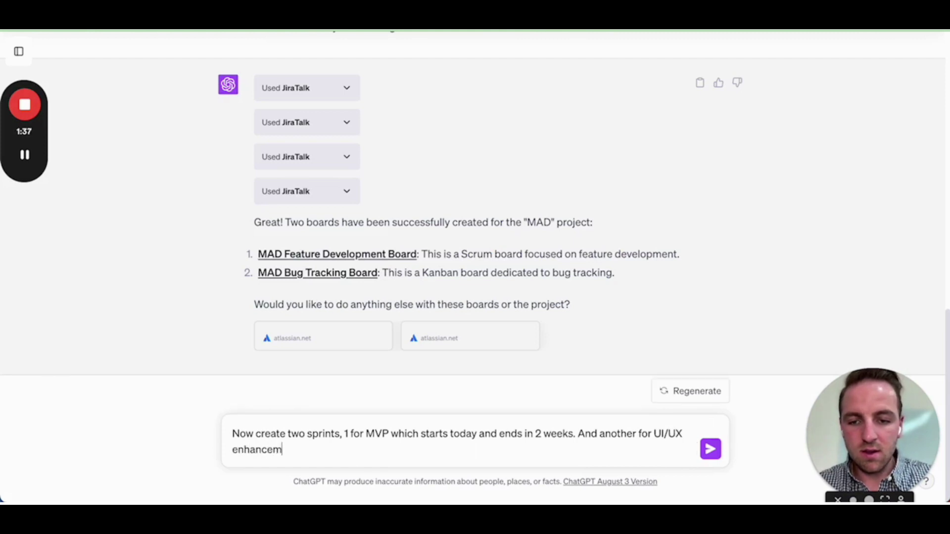
type("ent which starts ")
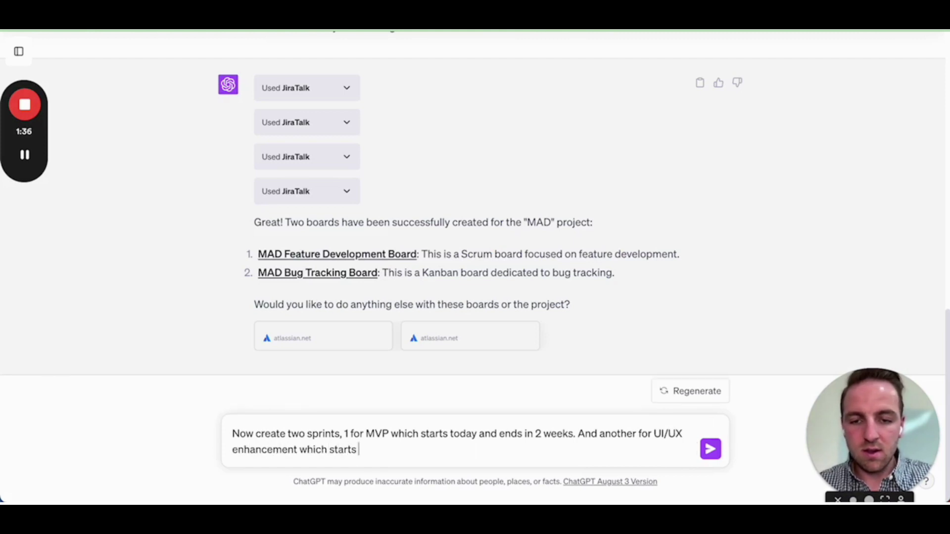
type("in 2 weeks")
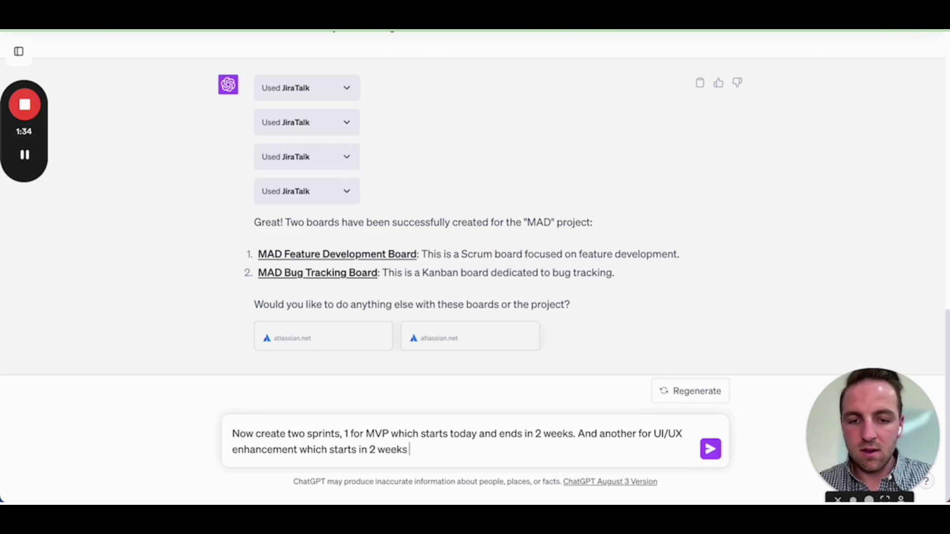
type(" and ends 2 wee")
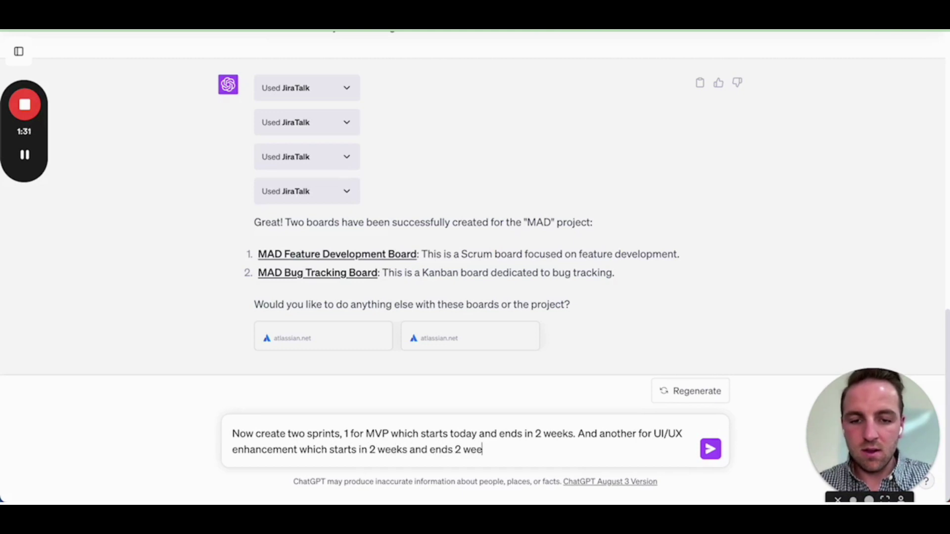
type("ks from then. ")
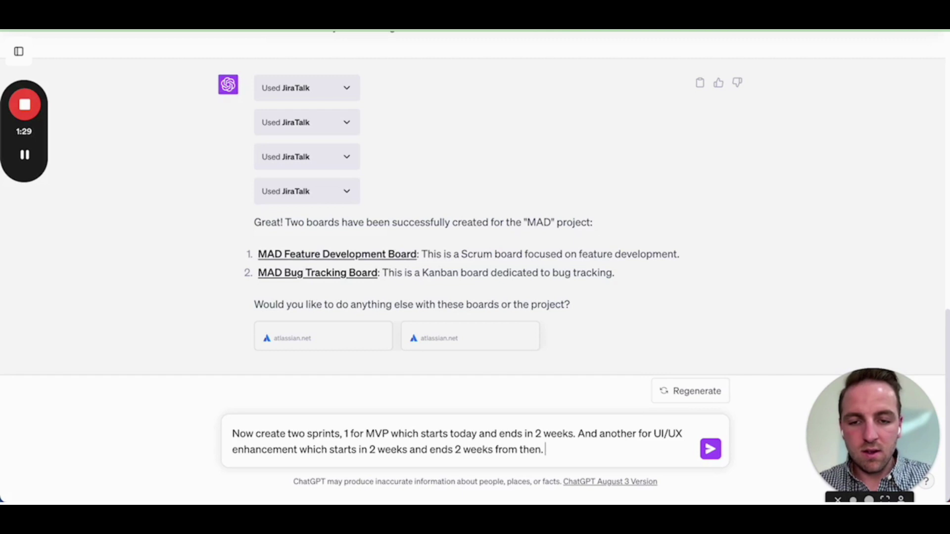
Step: End the message with "Create these in the Feature development board" and send it
type("Create thes")
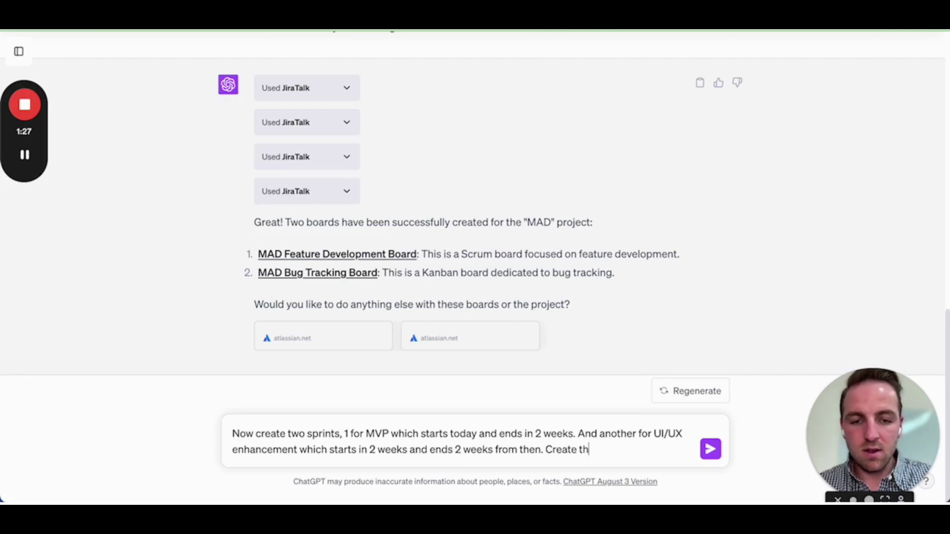
type("e in the ")
type("Feature developme")
type("nt board")
key("Return")
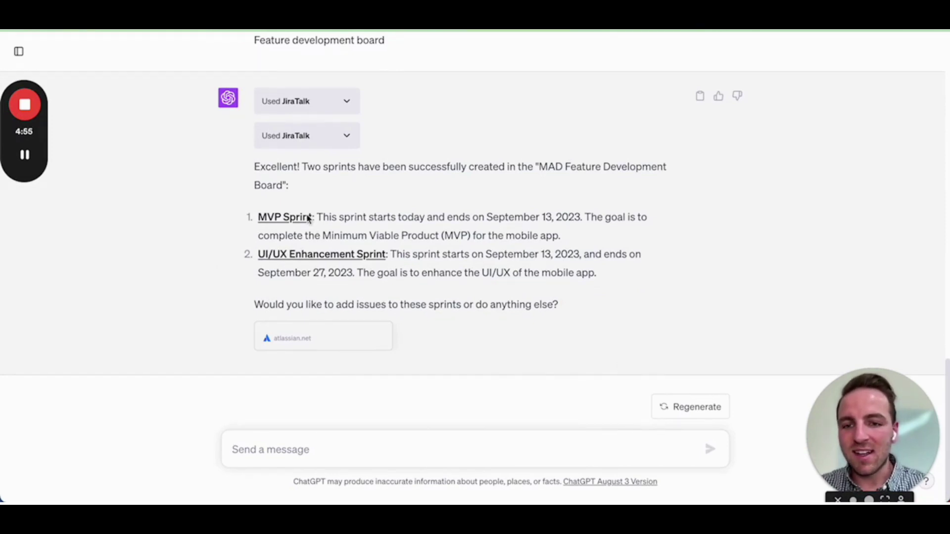
Step: Open the MVP Sprint in Jira and examine the goals and dates of the MVP and UI/UX Enhancement sprints in the backlog
left_click(274, 223)
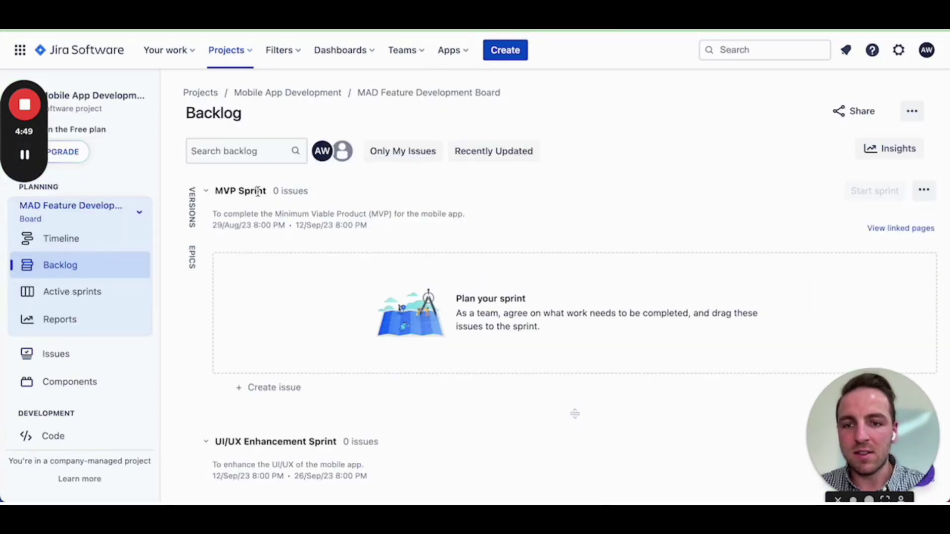
left_click_drag(225, 214, 467, 219)
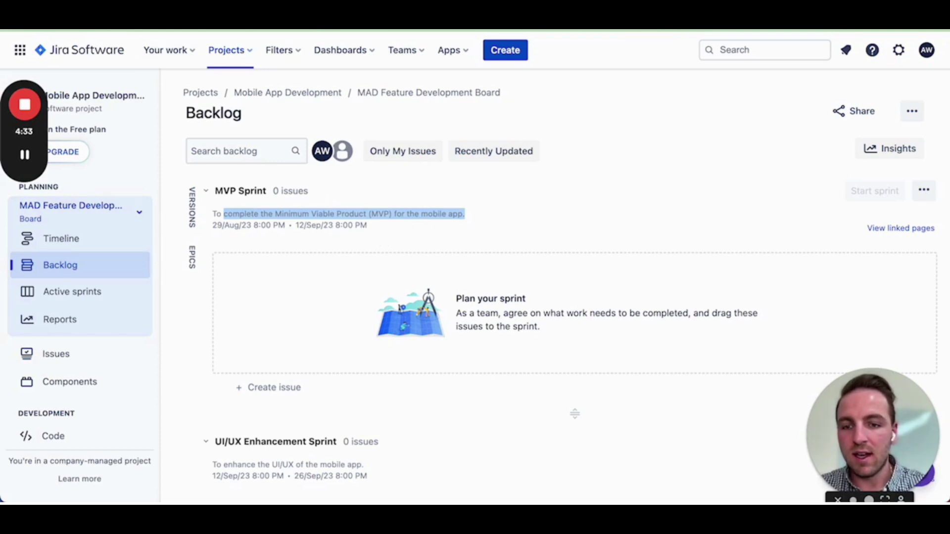
scroll(422, 290, "down", 3)
scroll(422, 290, "down", 1)
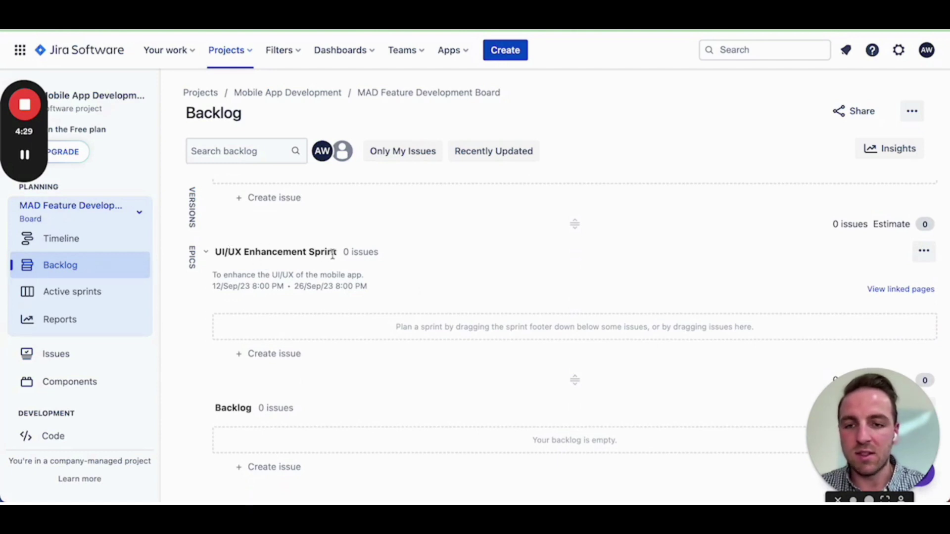
scroll(220, 289, "up", 4)
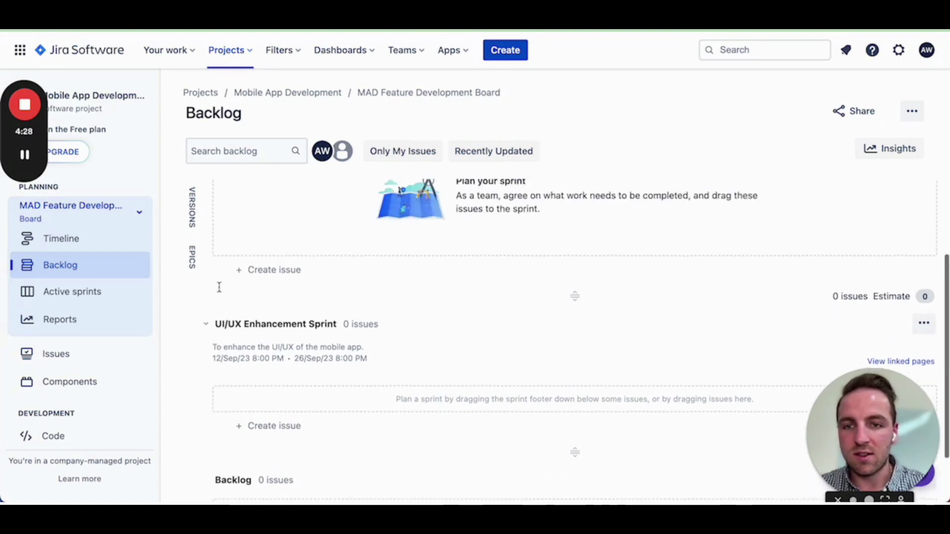
scroll(220, 290, "down", 4)
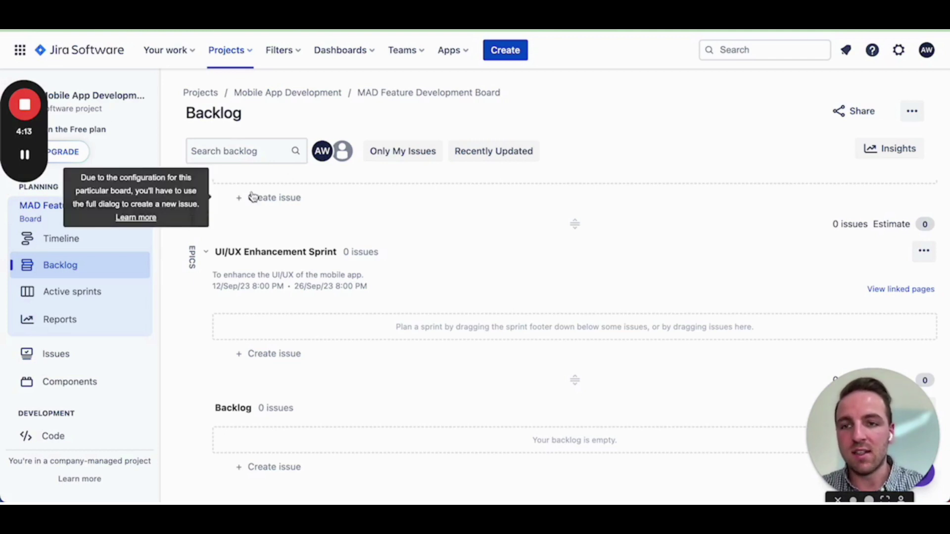
Step: Return to the ChatGPT conversation and review the sprint request and its reply
key("ctrl+Tab")
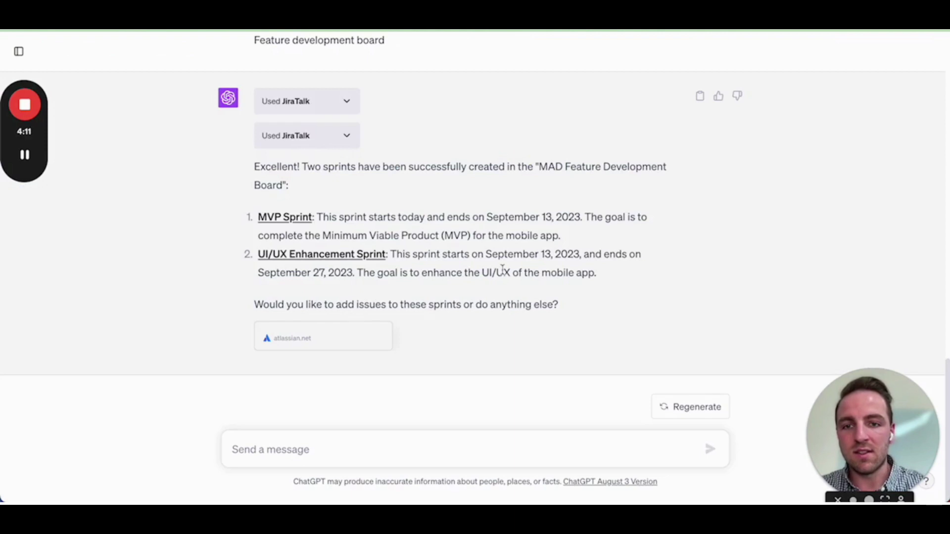
scroll(505, 272, "up", 3)
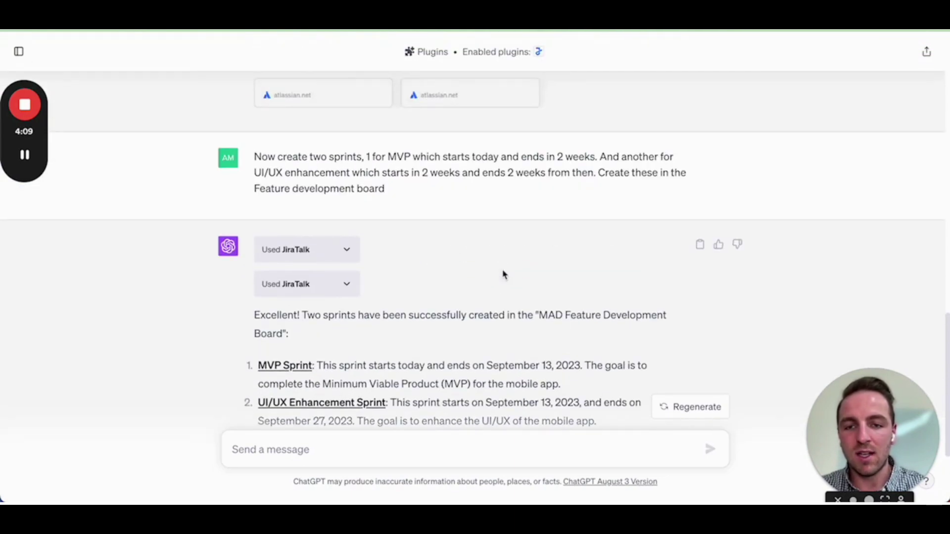
scroll(503, 274, "down", 1)
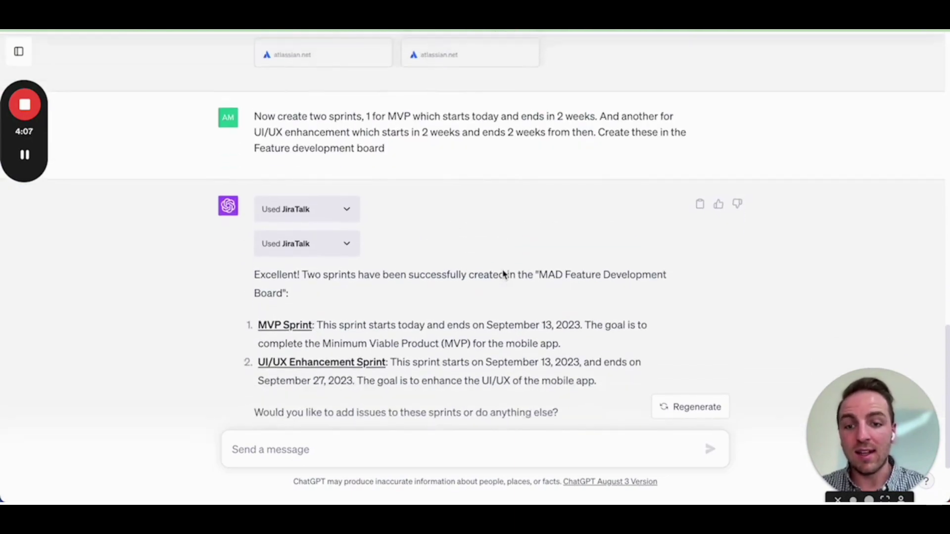